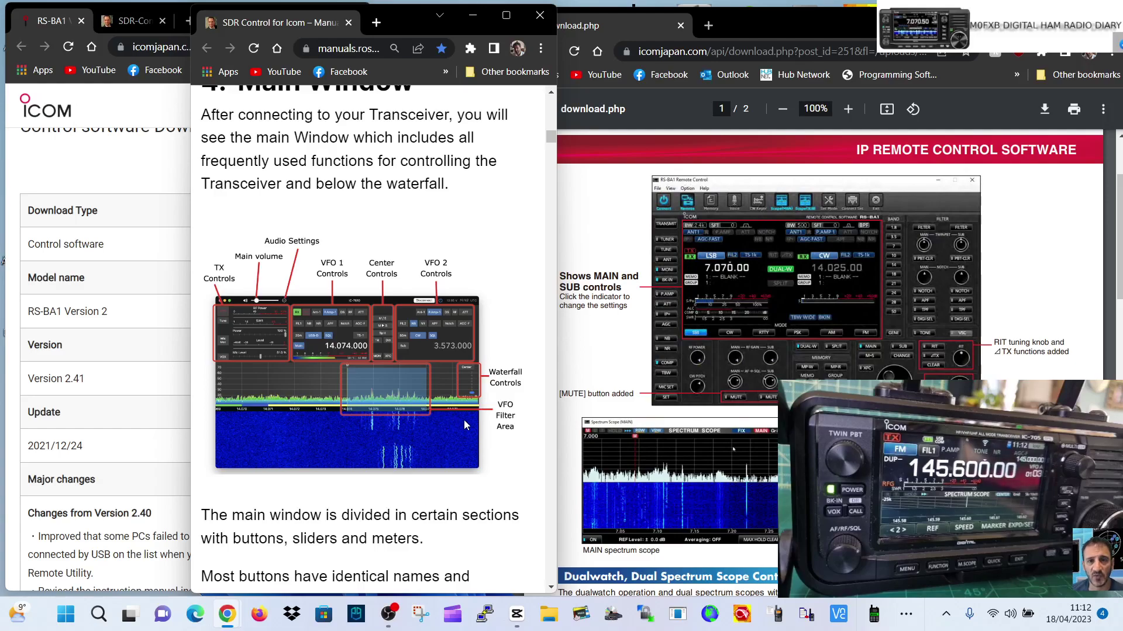
- Review the RS-BA1 Version 2 download page, the SDR Control manual's main window section and the IP remote control software brochure
{"action": "left_click", "coordinate": [140, 161]}
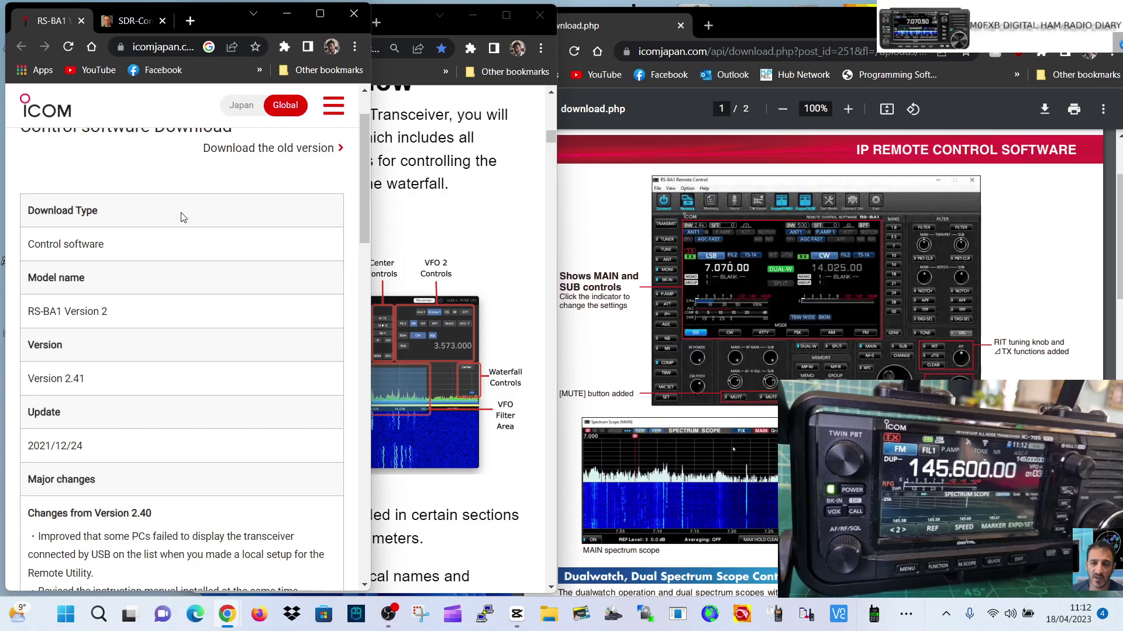
{"action": "scroll", "coordinate": [183, 225], "scroll_direction": "down", "scroll_amount": 5}
{"action": "scroll", "coordinate": [183, 228], "scroll_direction": "up", "scroll_amount": 2}
{"action": "left_click", "coordinate": [386, 233]}
{"action": "left_click", "coordinate": [608, 212]}
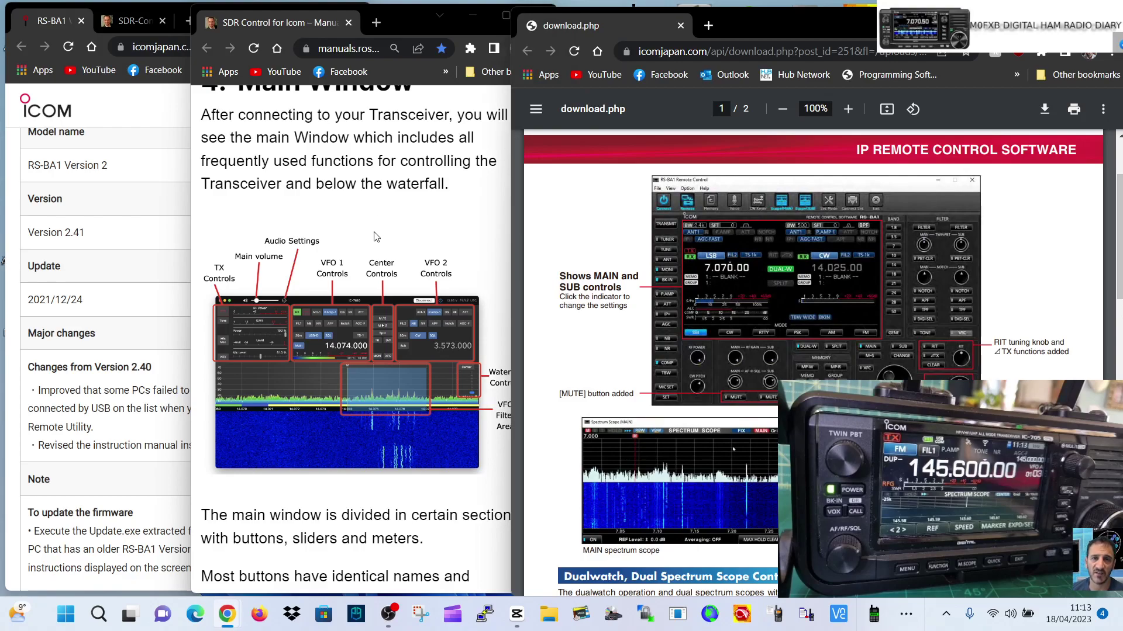
{"action": "scroll", "coordinate": [377, 234], "scroll_direction": "down", "scroll_amount": 1}
{"action": "scroll", "coordinate": [378, 235], "scroll_direction": "up", "scroll_amount": 5}
{"action": "scroll", "coordinate": [386, 243], "scroll_direction": "down", "scroll_amount": 4}
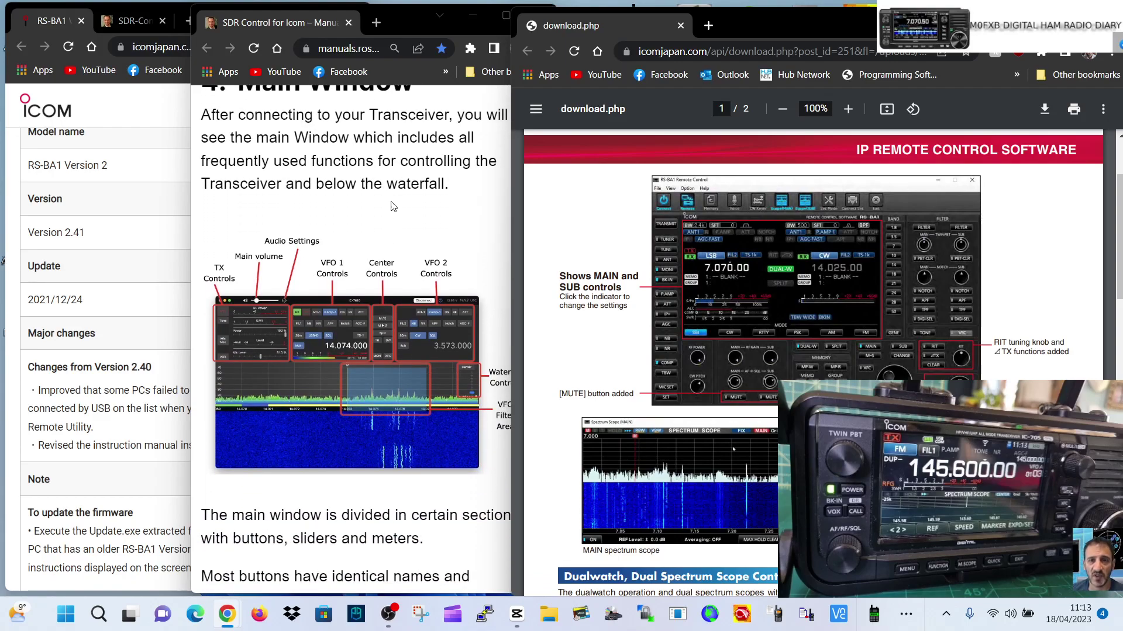
{"action": "left_click", "coordinate": [117, 105]}
{"action": "scroll", "coordinate": [211, 201], "scroll_direction": "up", "scroll_amount": 4}
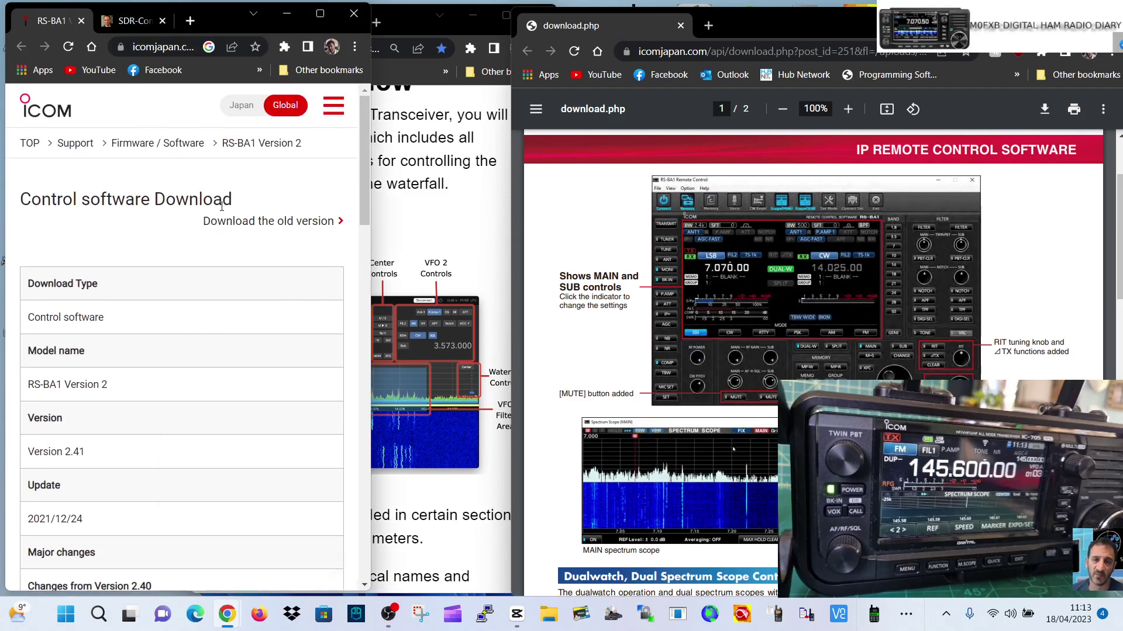
{"action": "scroll", "coordinate": [234, 222], "scroll_direction": "down", "scroll_amount": 12}
{"action": "scroll", "coordinate": [244, 233], "scroll_direction": "up", "scroll_amount": 12}
{"action": "scroll", "coordinate": [245, 234], "scroll_direction": "down", "scroll_amount": 4}
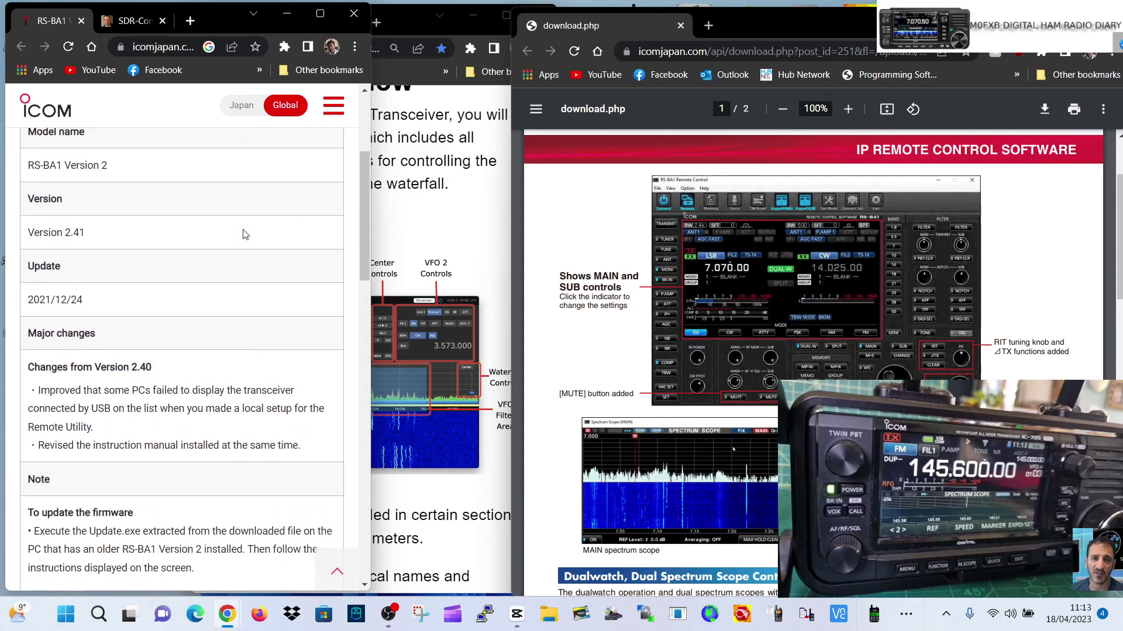
{"action": "left_click", "coordinate": [473, 218]}
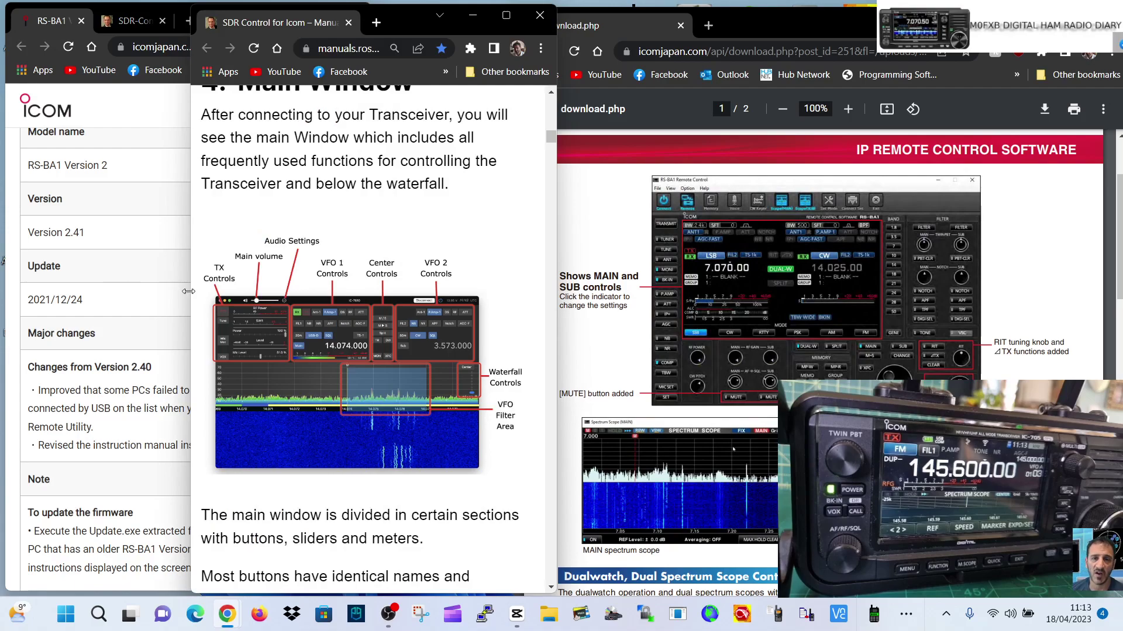
{"action": "left_click", "coordinate": [969, 290]}
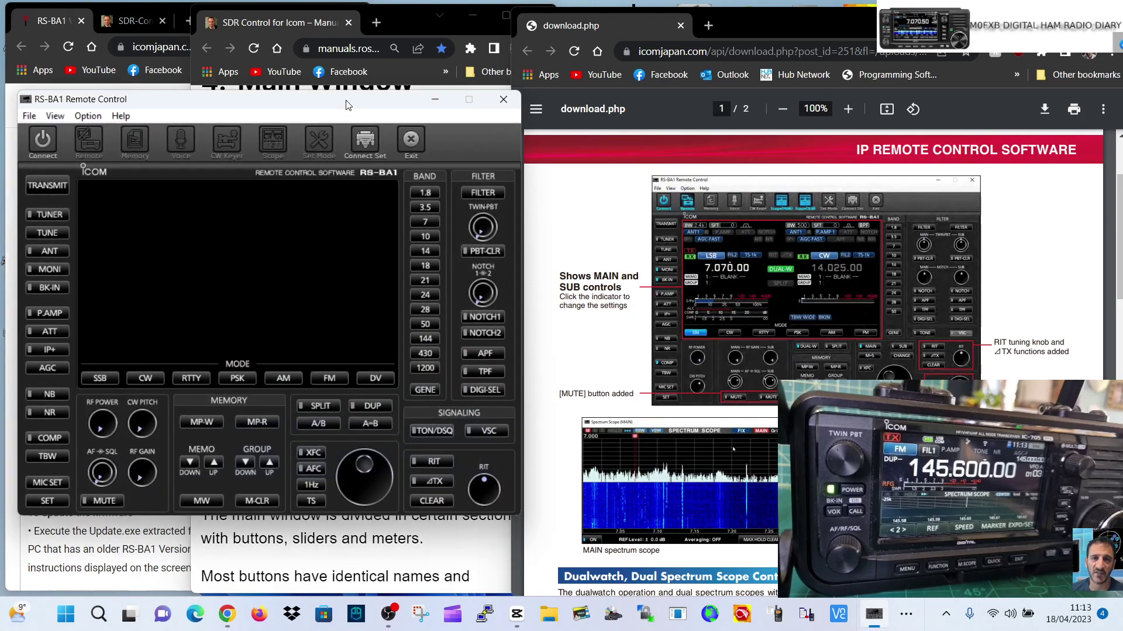
- Start the Icom Remote Utility setup for a local PC directly connected to the radio and advance to radio selection
{"action": "left_click_drag", "start_coordinate": [345, 104], "coordinate": [391, 92]}
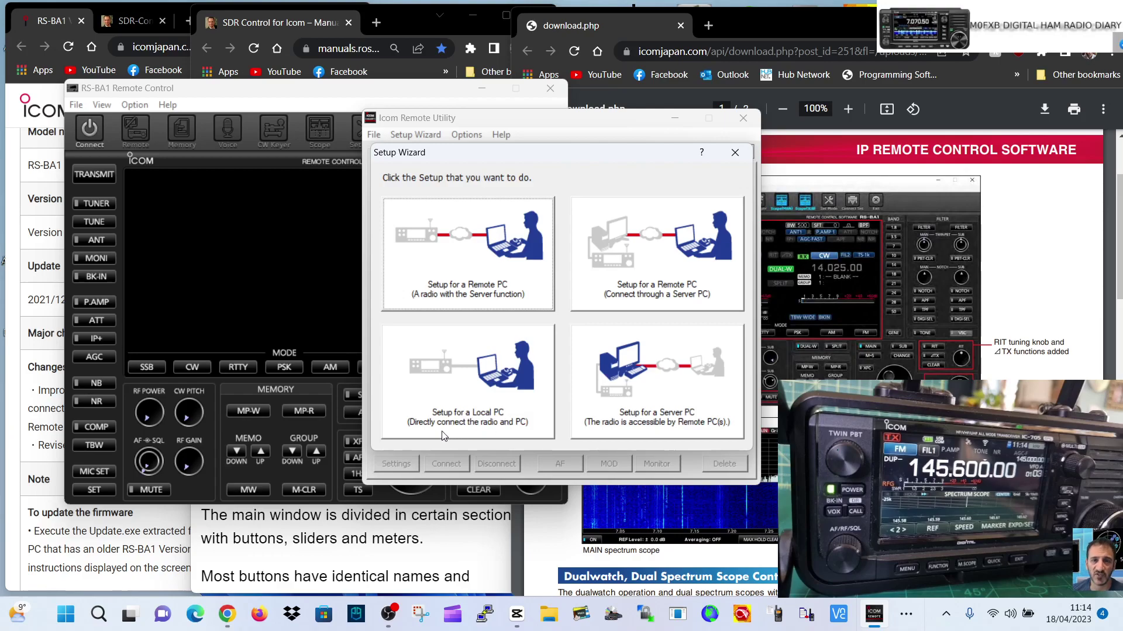
{"action": "left_click", "coordinate": [478, 387]}
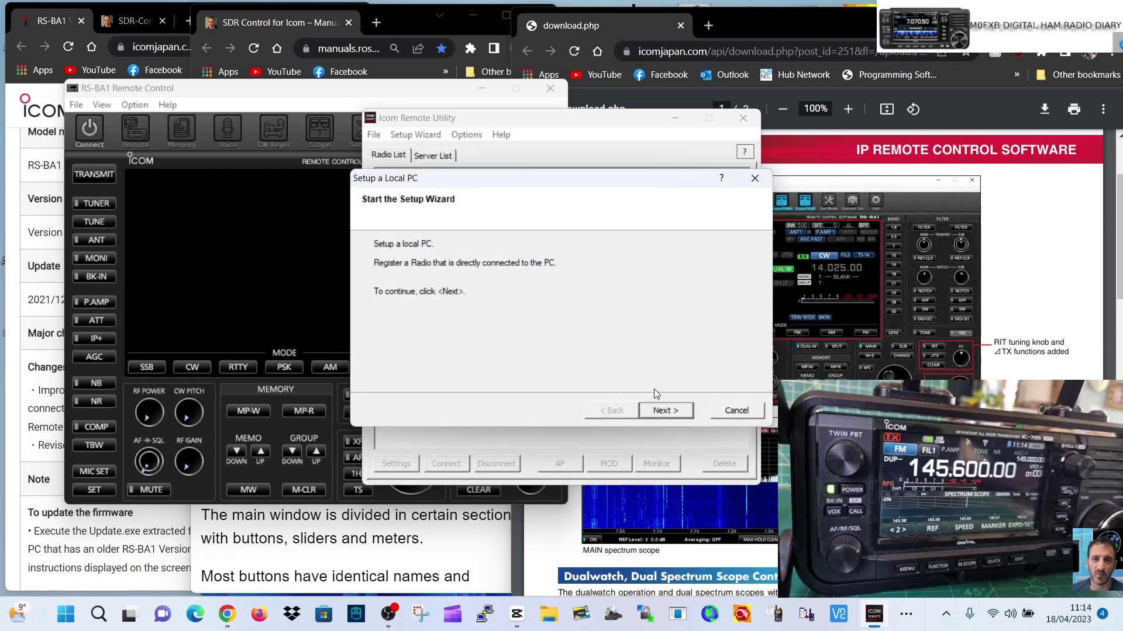
{"action": "left_click", "coordinate": [664, 412]}
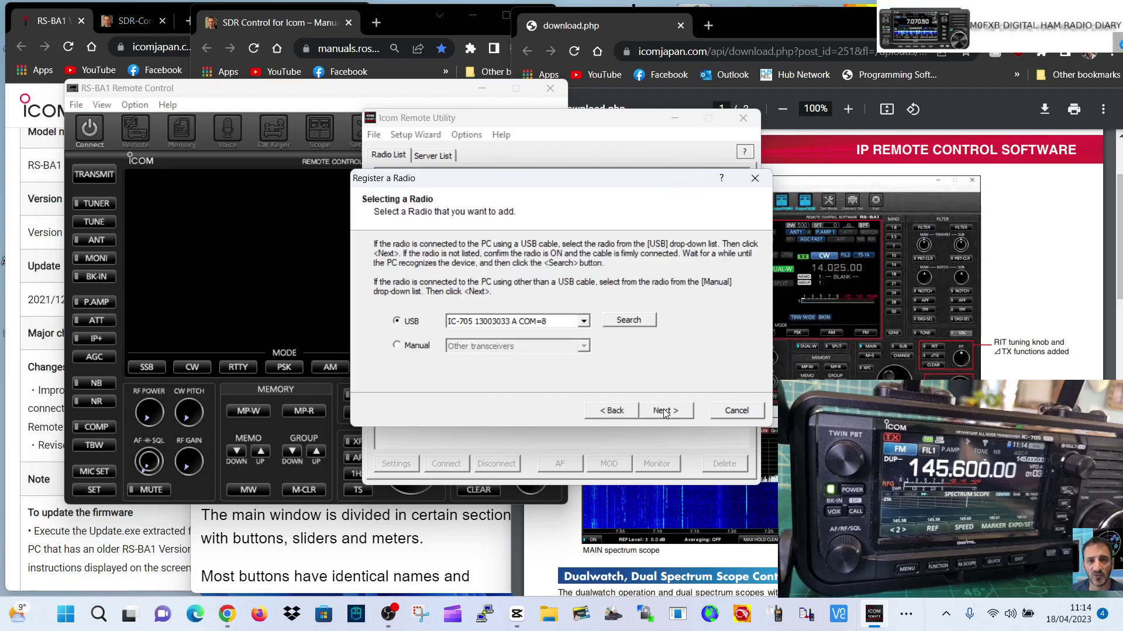
- Inspect the computer's connected devices in Windows Device Manager and close it
{"action": "right_click", "coordinate": [66, 614]}
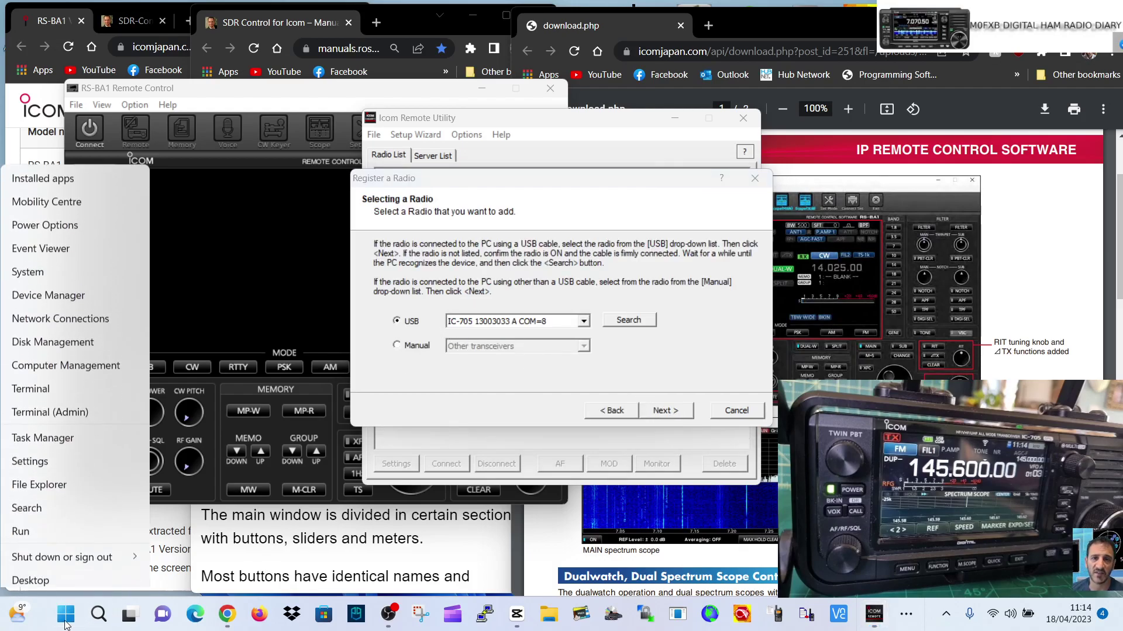
{"action": "left_click", "coordinate": [71, 289]}
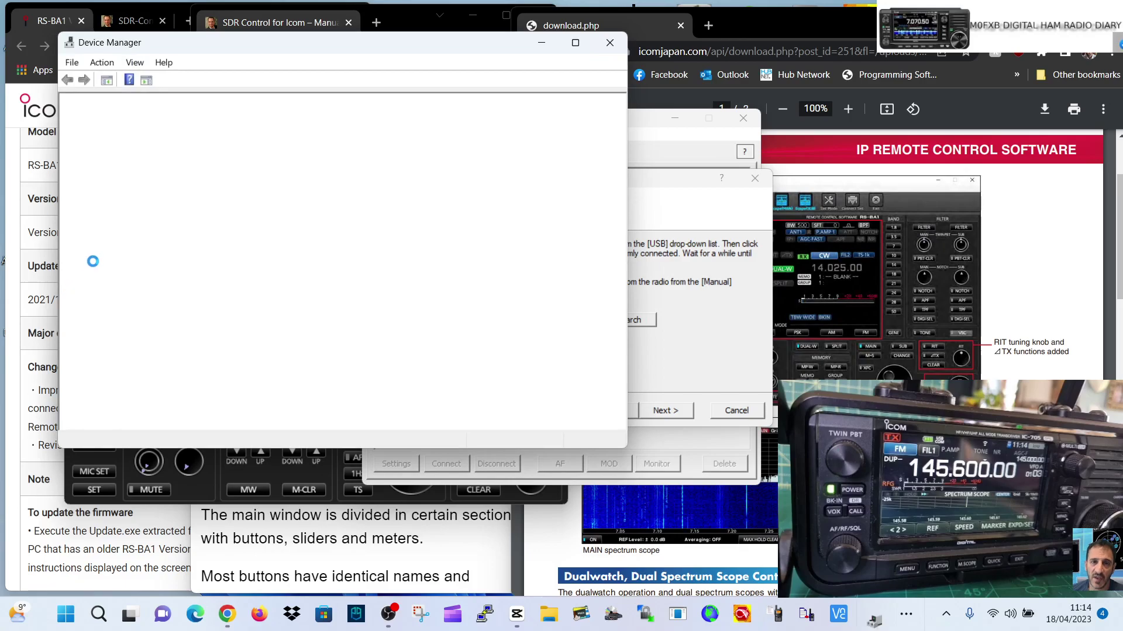
{"action": "double_click", "coordinate": [143, 352]}
{"action": "left_click", "coordinate": [608, 43]}
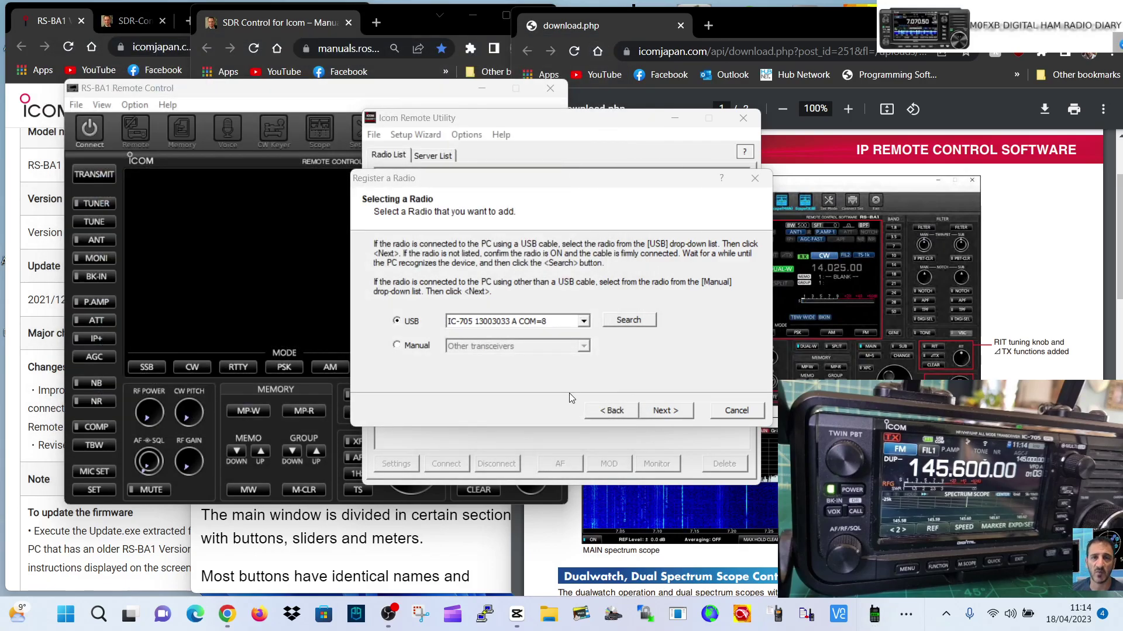
- Register the USB-connected IC-705 with CI-V address A4, baud rate 115200 and the suggested radio name
{"action": "left_click", "coordinate": [664, 411]}
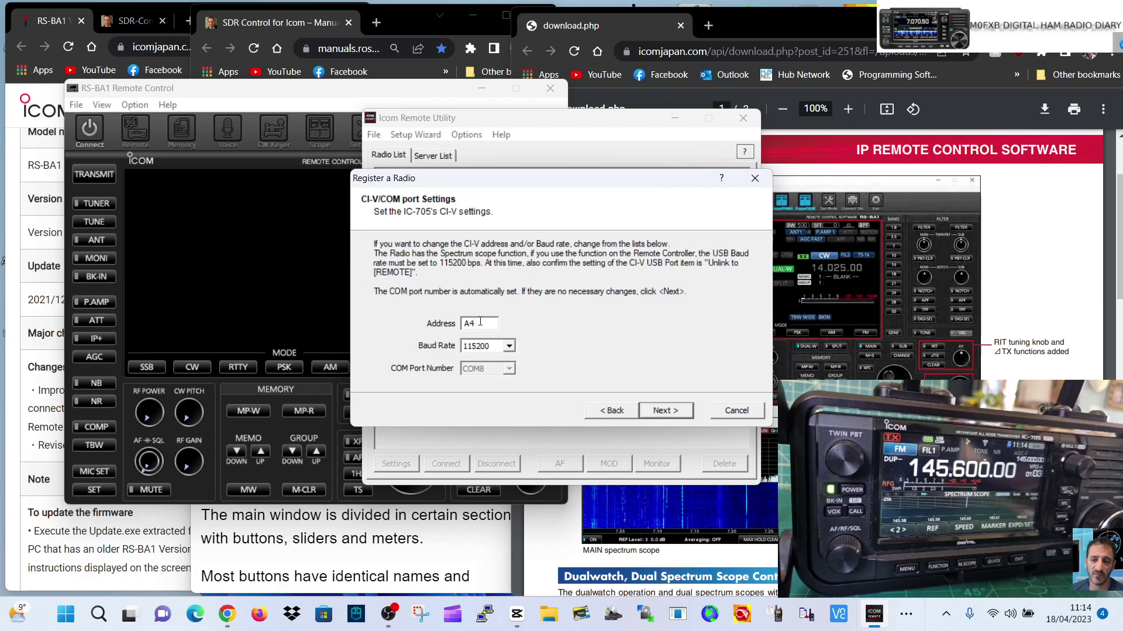
{"action": "left_click", "coordinate": [673, 415]}
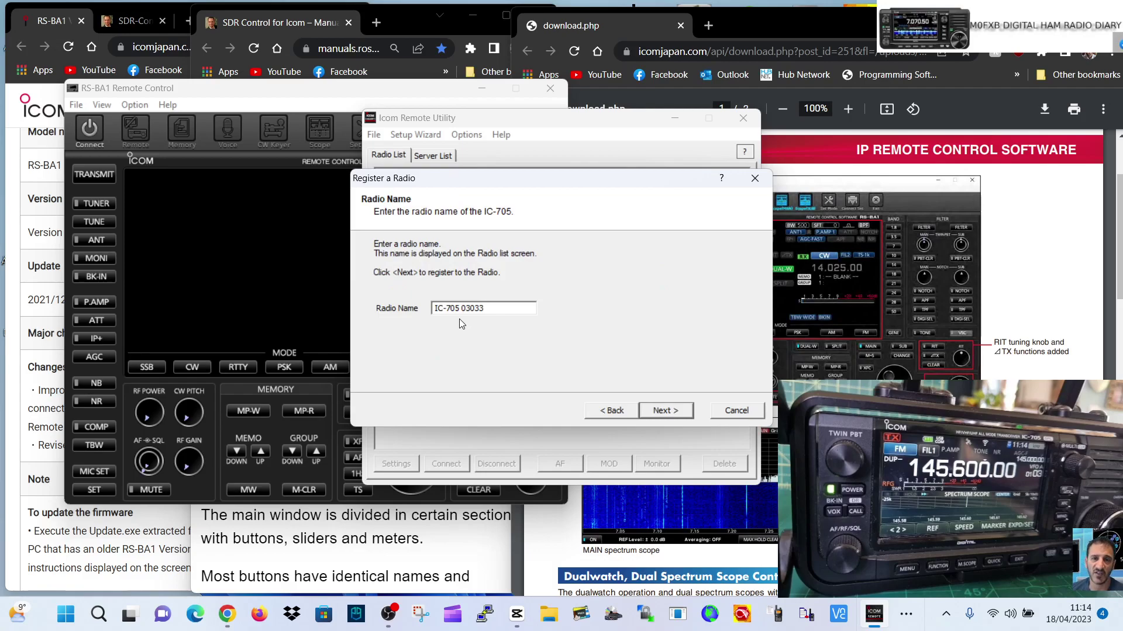
{"action": "left_click", "coordinate": [664, 412]}
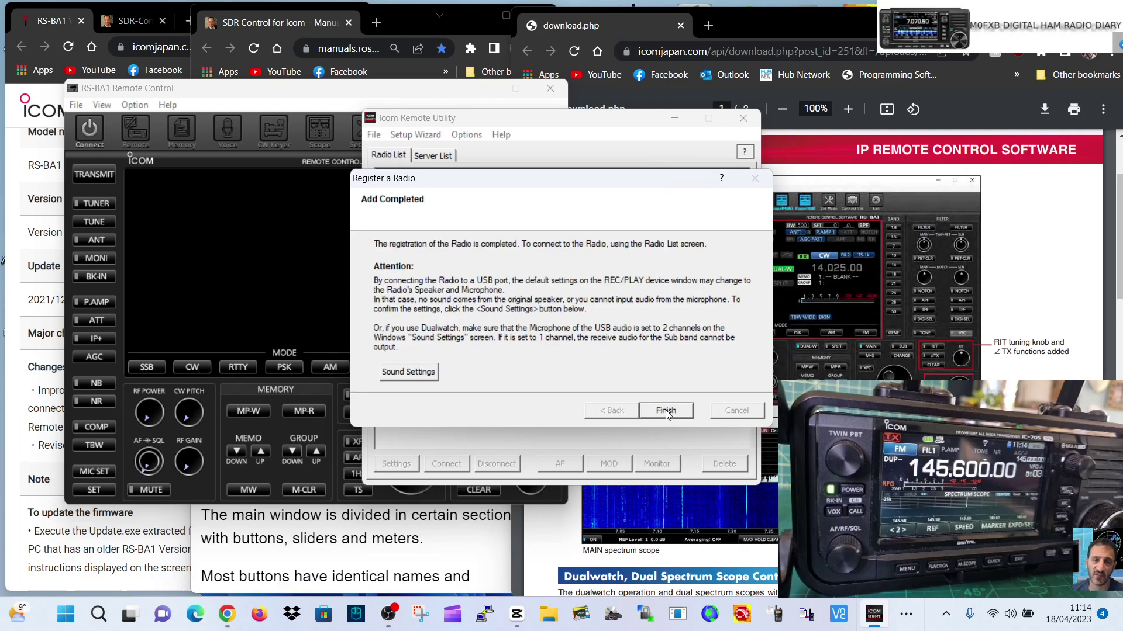
{"action": "left_click", "coordinate": [665, 411]}
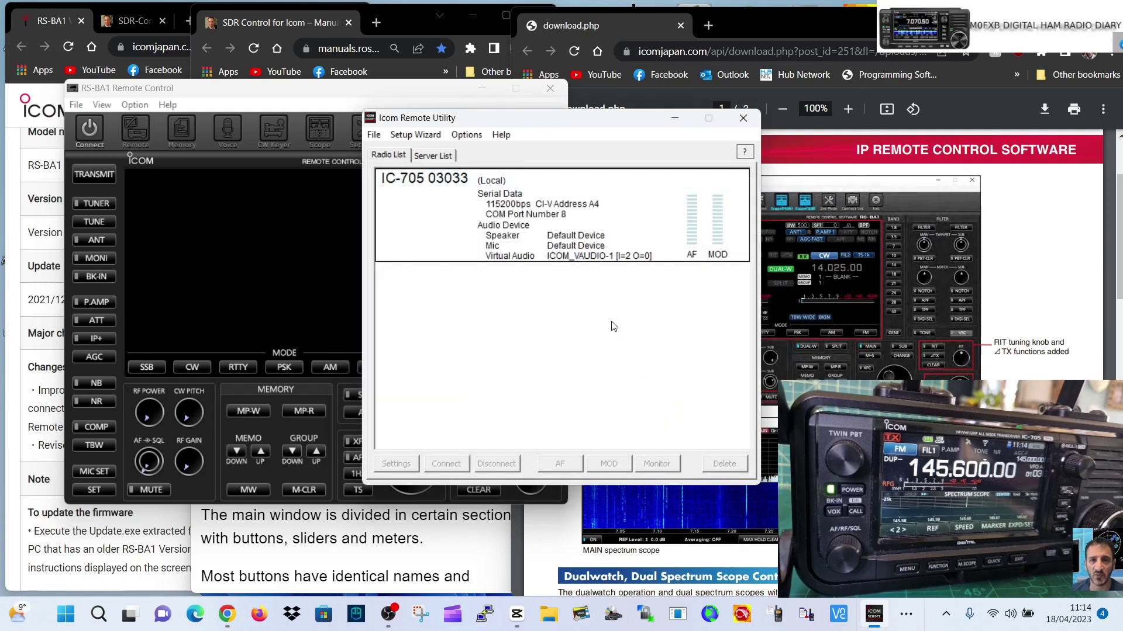
- Connect the registered IC-705 in Icom Remote Utility and try to connect to it from RS-BA1 Remote Control
{"action": "left_click", "coordinate": [563, 236]}
{"action": "left_click", "coordinate": [447, 465]}
{"action": "left_click", "coordinate": [585, 328]}
{"action": "left_click", "coordinate": [280, 260]}
{"action": "left_click_drag", "start_coordinate": [608, 121], "coordinate": [848, 121]}
{"action": "left_click", "coordinate": [96, 133]}
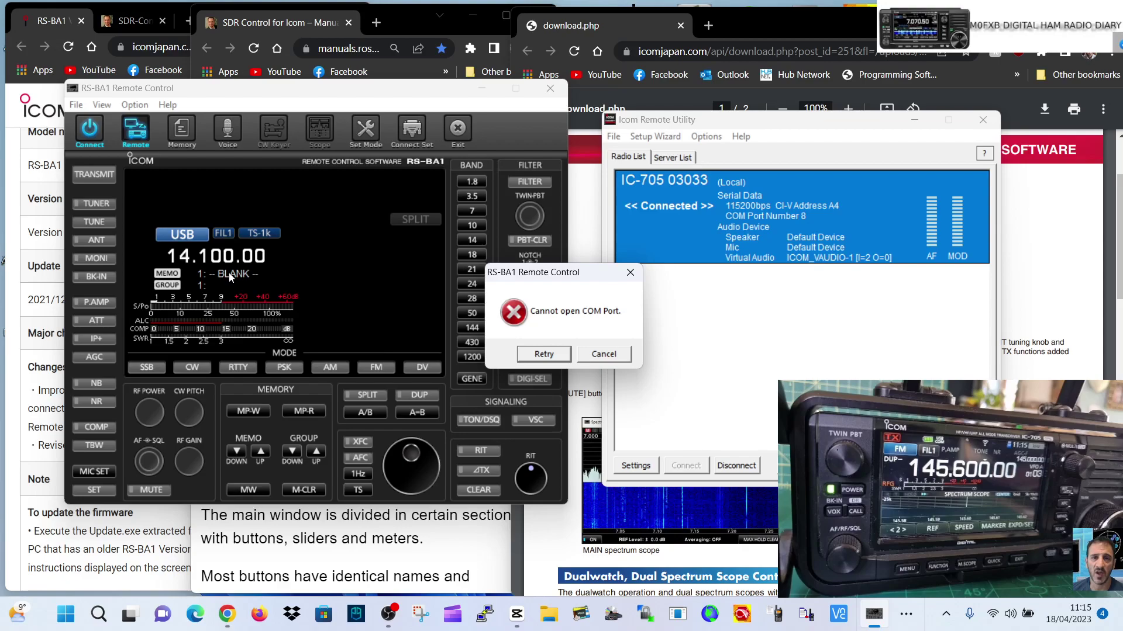
{"action": "left_click", "coordinate": [610, 355]}
- Configure RS-BA1 for the registered IC-705 utility entry, model IC-705 (Ver1.22 - ) and a USB connection, and connect to the radio
{"action": "left_click", "coordinate": [412, 130]}
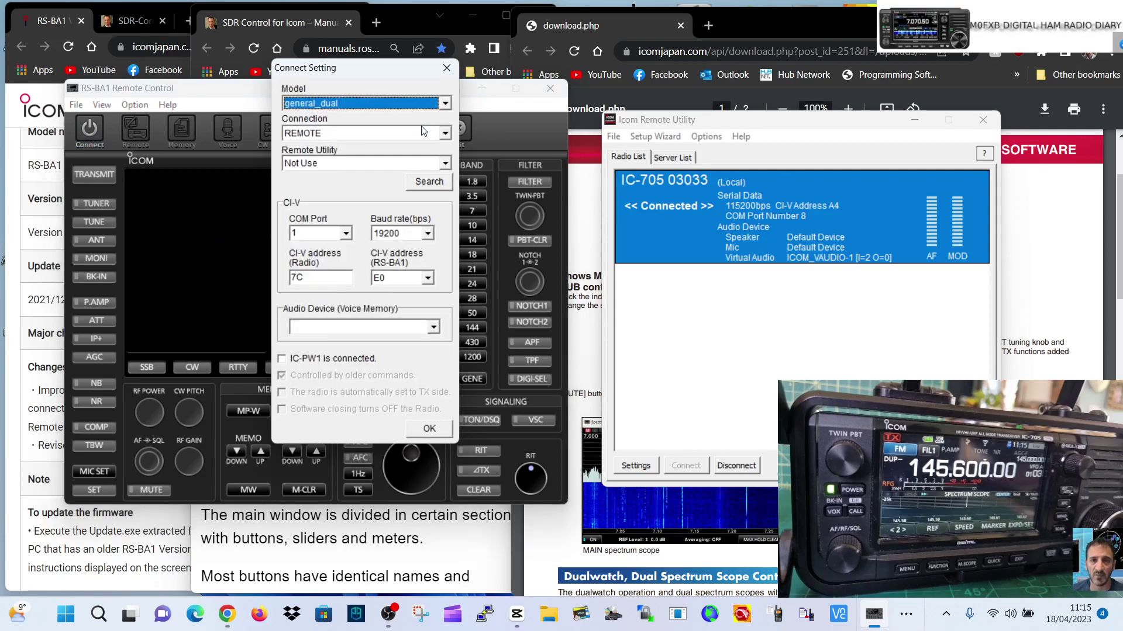
{"action": "left_click", "coordinate": [445, 163]}
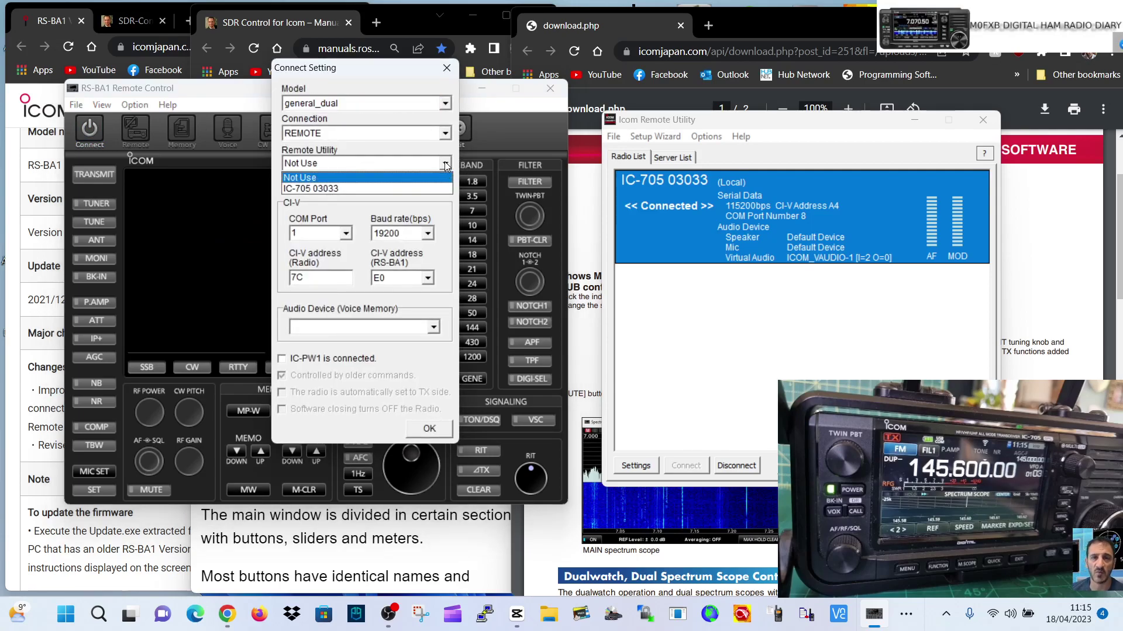
{"action": "left_click", "coordinate": [339, 188]}
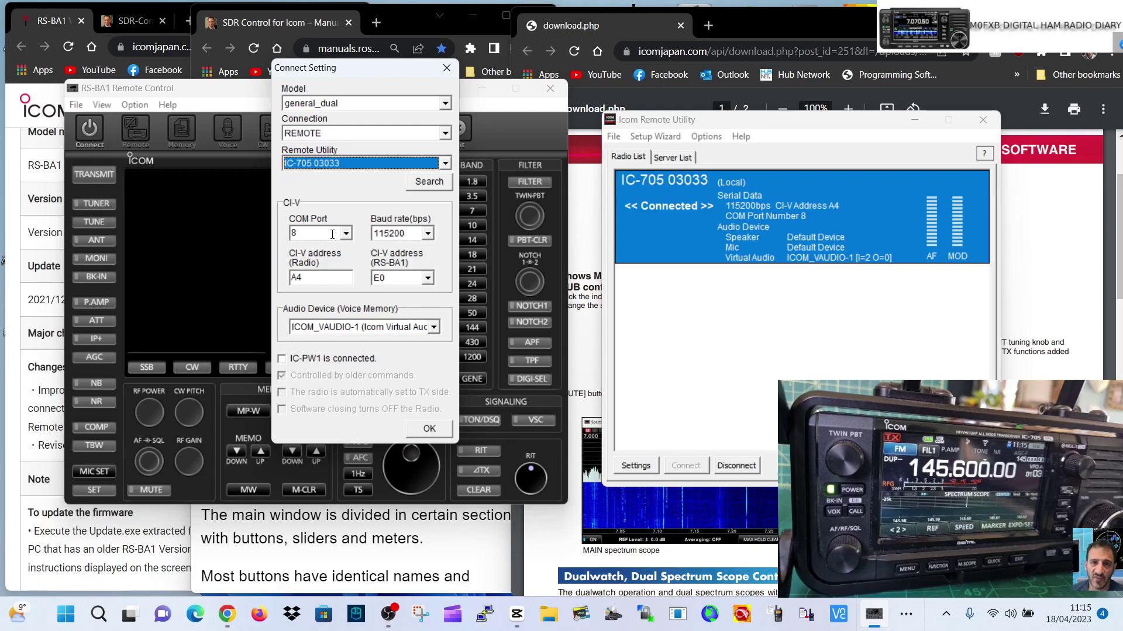
{"action": "left_click", "coordinate": [449, 106]}
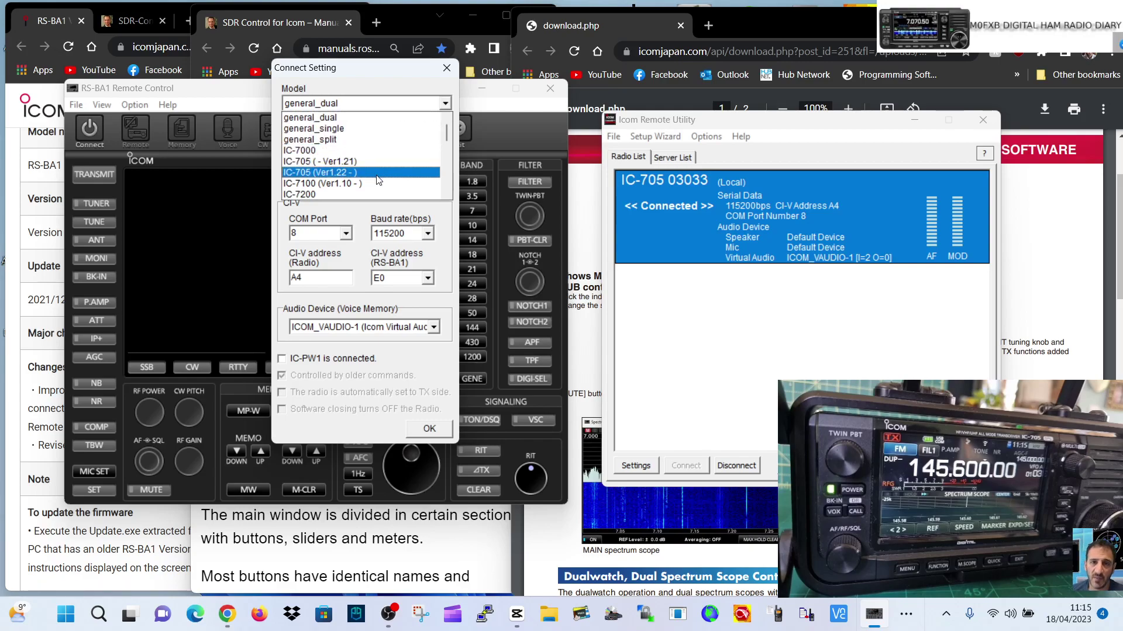
{"action": "left_click", "coordinate": [376, 173]}
{"action": "left_click", "coordinate": [446, 134]}
{"action": "left_click", "coordinate": [361, 153]}
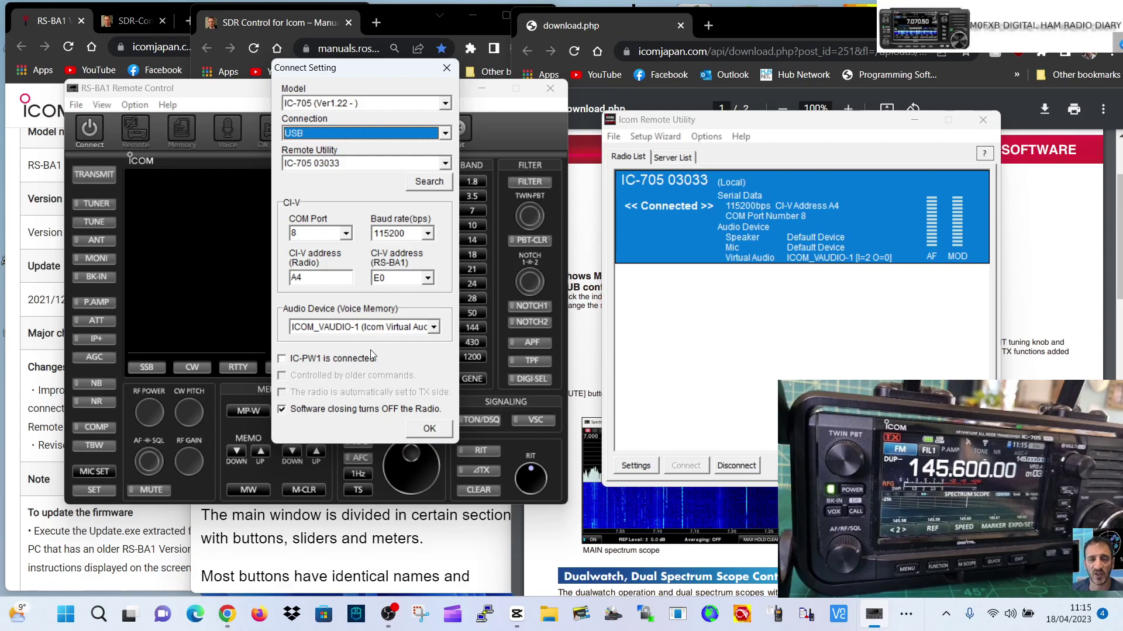
{"action": "left_click", "coordinate": [423, 429]}
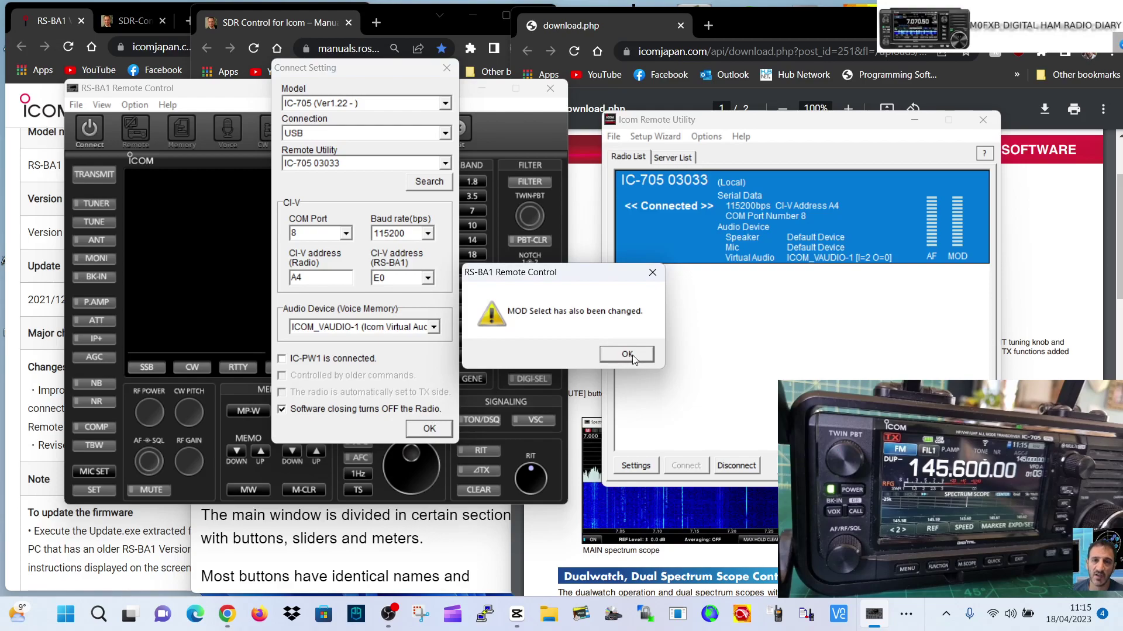
{"action": "left_click", "coordinate": [633, 355]}
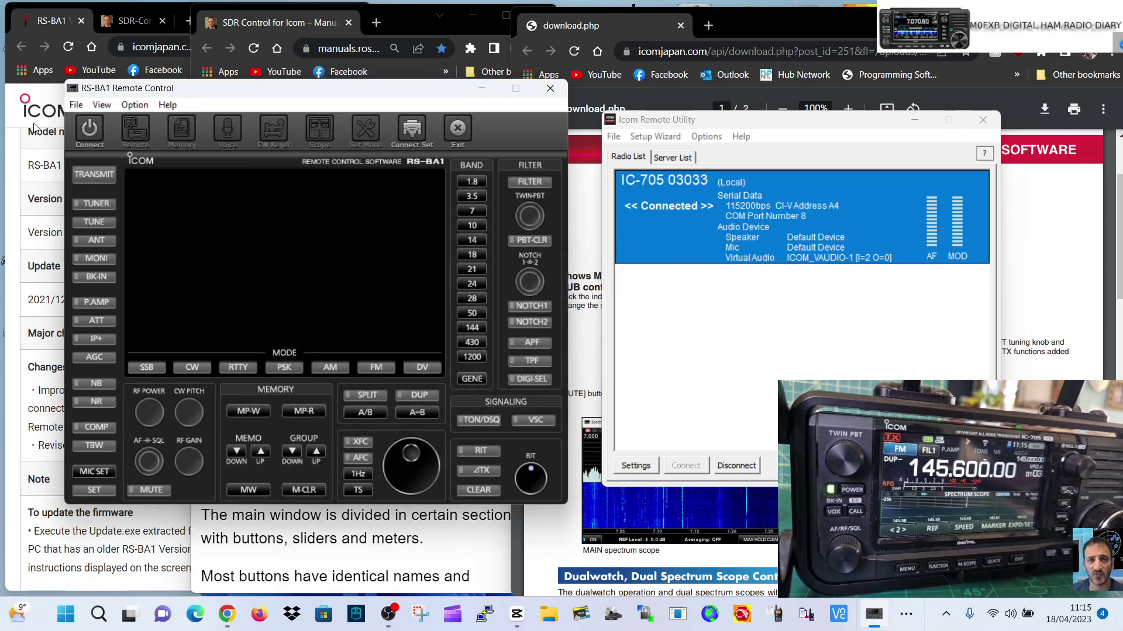
{"action": "left_click", "coordinate": [90, 128]}
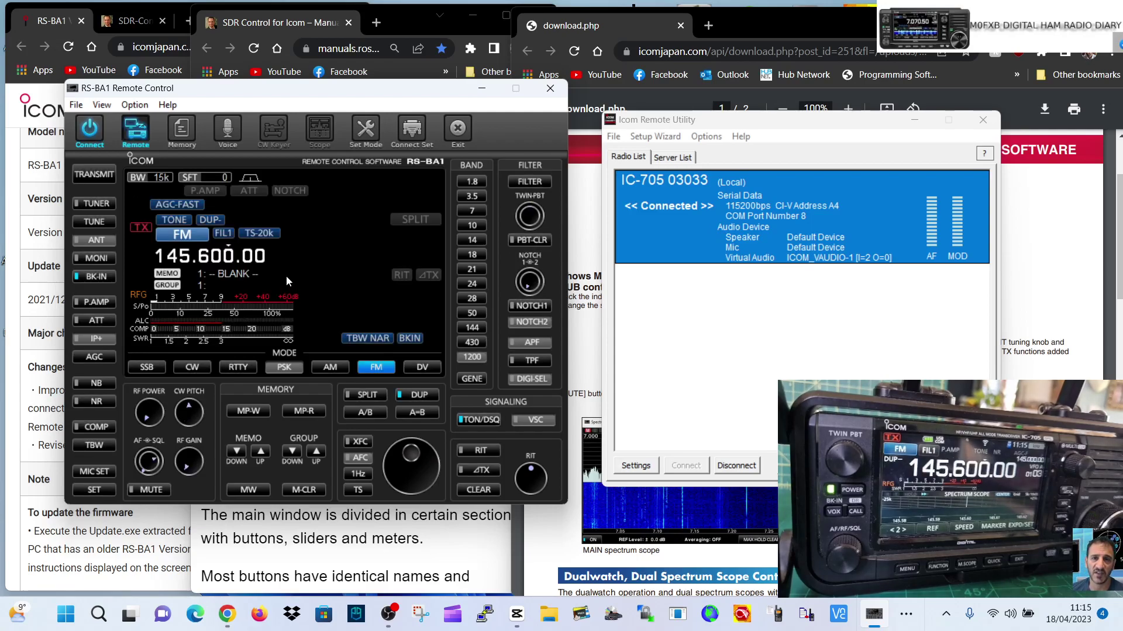
- Arrange the RS-BA1 Remote Control and Icom Remote Utility windows side by side
{"action": "left_click_drag", "start_coordinate": [804, 125], "coordinate": [903, 111]}
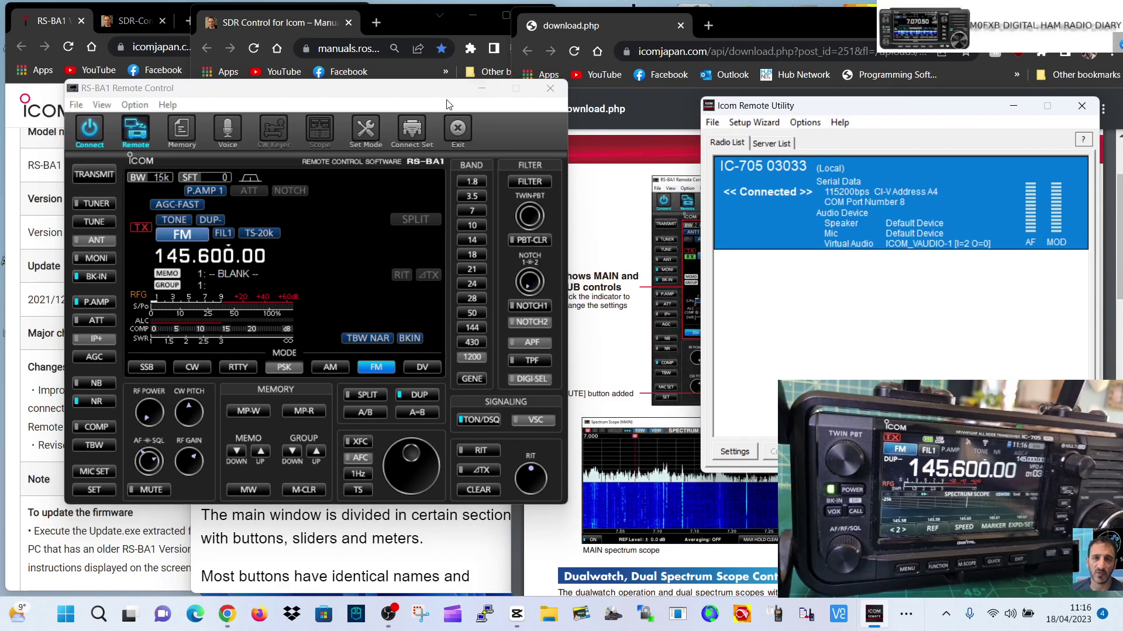
{"action": "left_click_drag", "start_coordinate": [389, 96], "coordinate": [416, 86]}
{"action": "left_click_drag", "start_coordinate": [329, 84], "coordinate": [347, 95]}
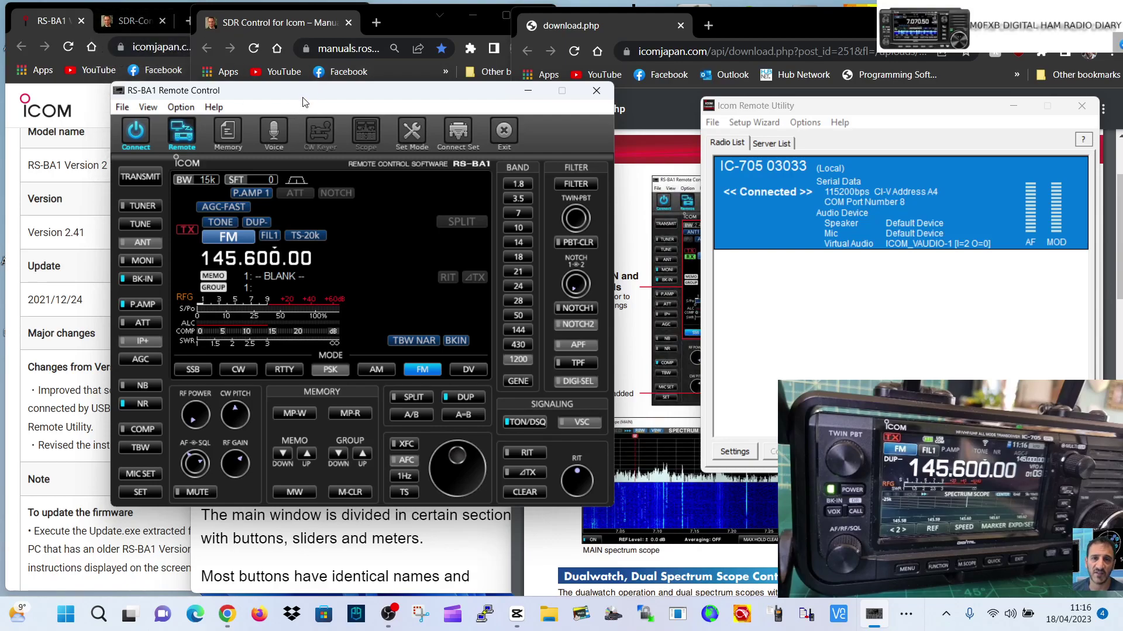
{"action": "left_click_drag", "start_coordinate": [304, 101], "coordinate": [485, 108]}
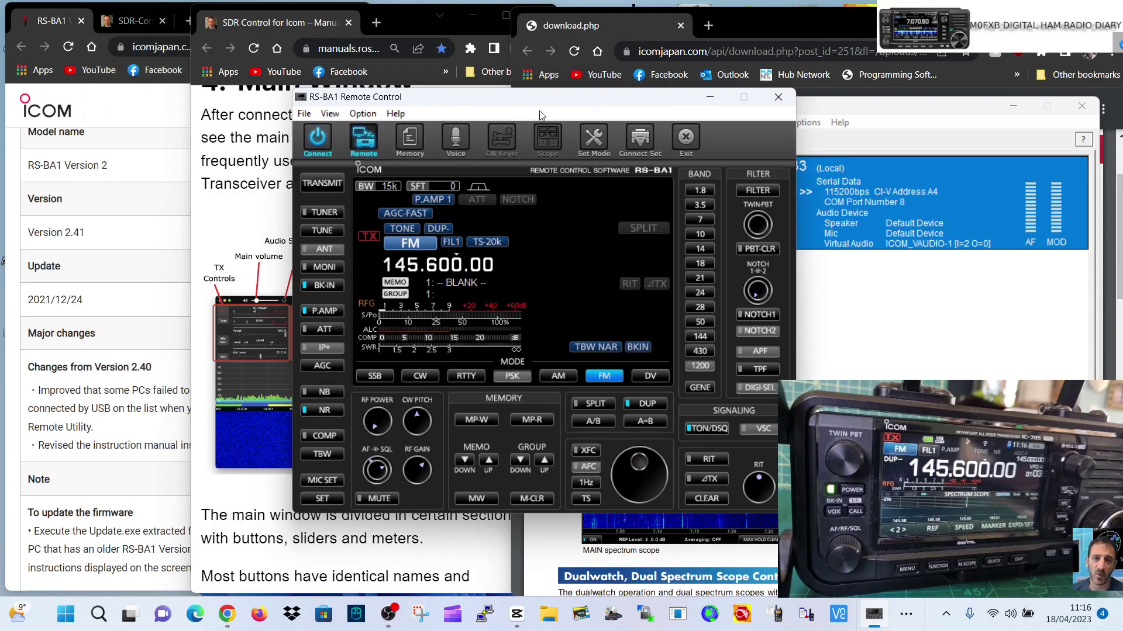
{"action": "left_click_drag", "start_coordinate": [535, 104], "coordinate": [409, 115]}
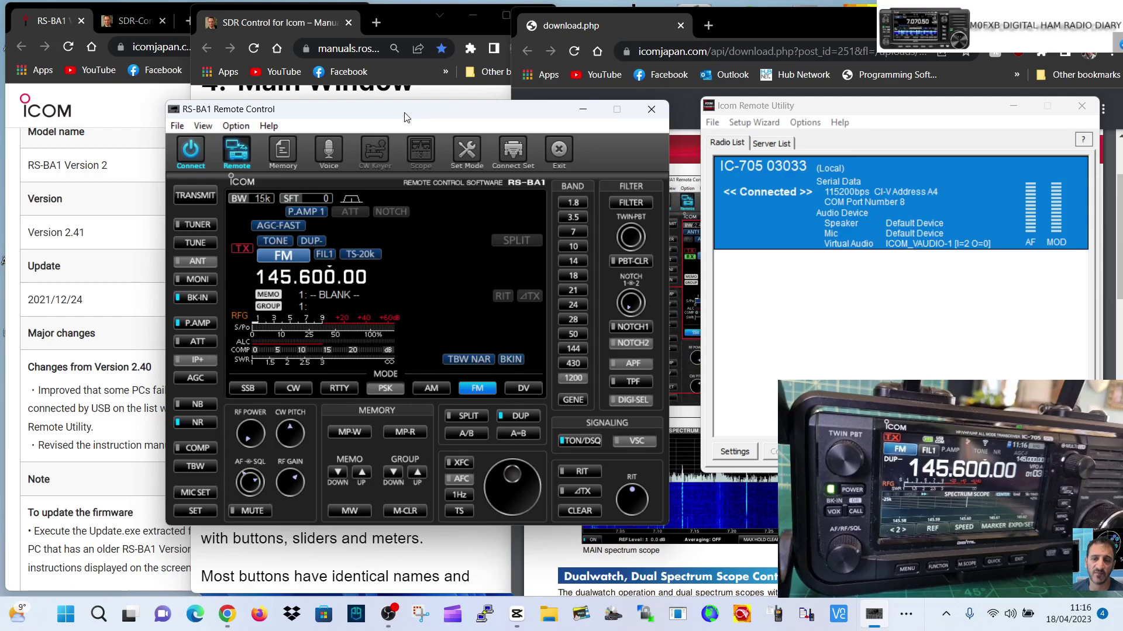
{"action": "left_click_drag", "start_coordinate": [502, 115], "coordinate": [479, 119]}
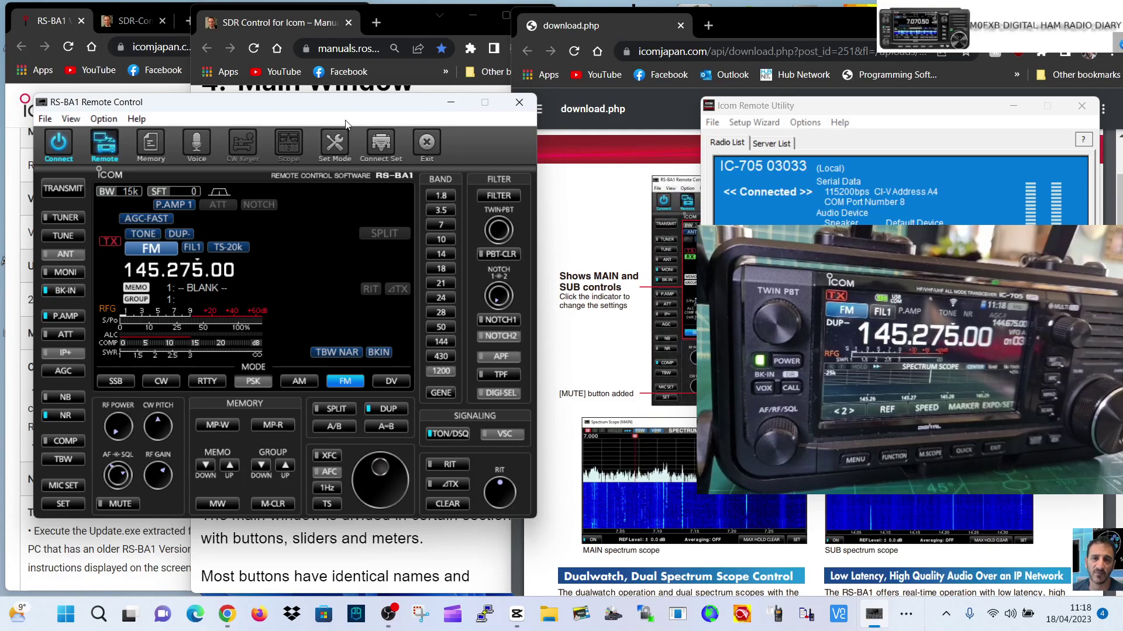
{"action": "left_click_drag", "start_coordinate": [292, 102], "coordinate": [354, 105]}
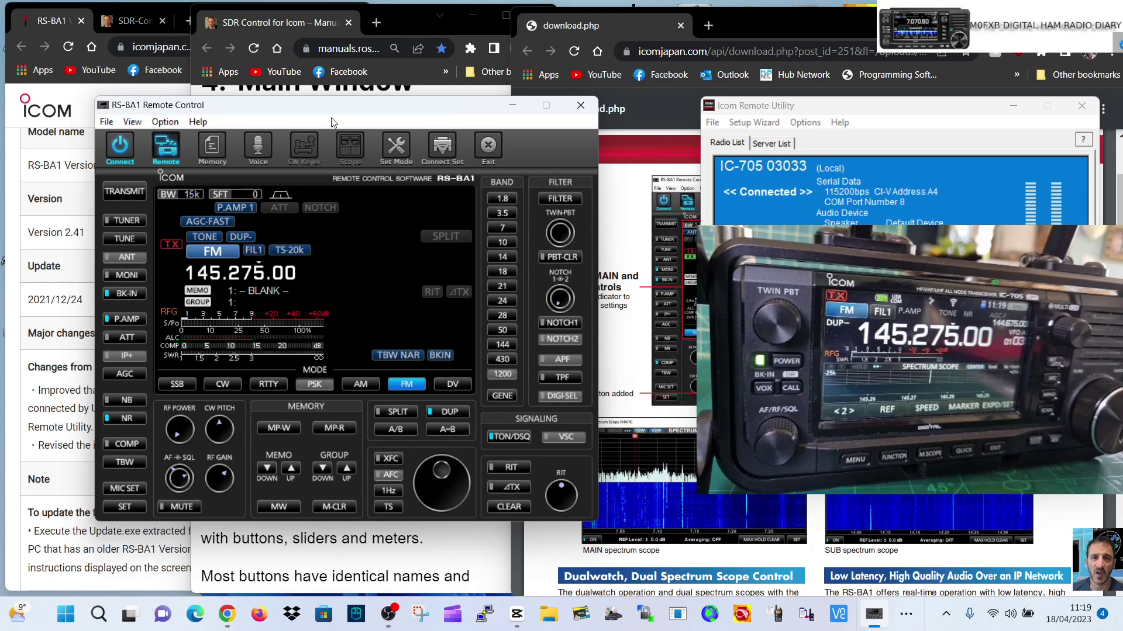
- Disconnect the IC-705 from RS-BA1 and reconnect to it, retrying the COM port
{"action": "left_click", "coordinate": [116, 152]}
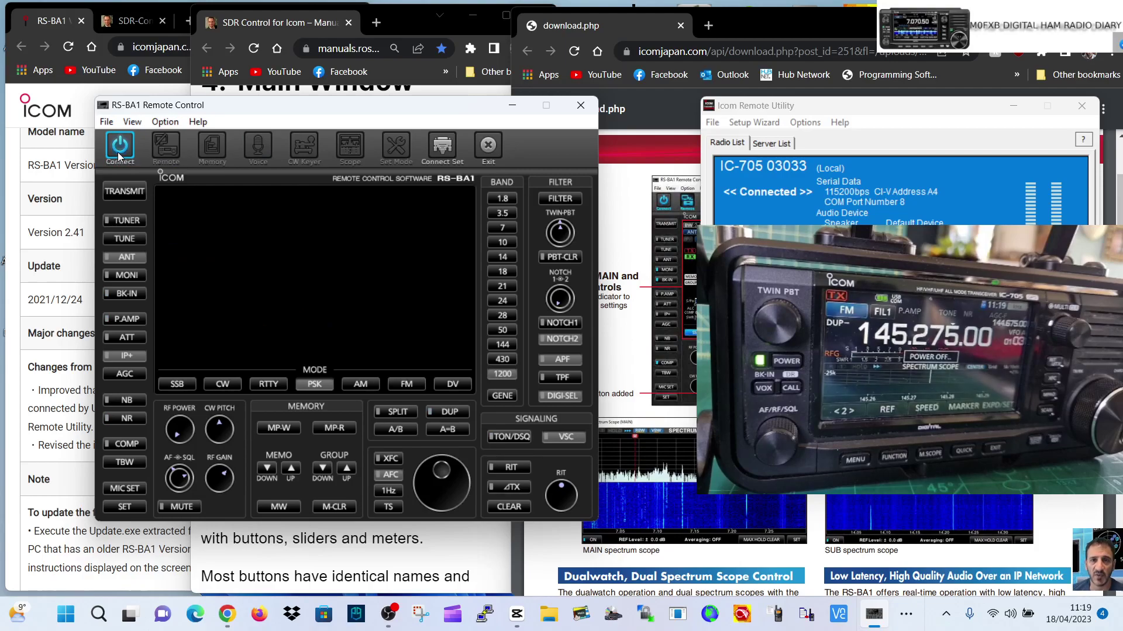
{"action": "left_click", "coordinate": [121, 149]}
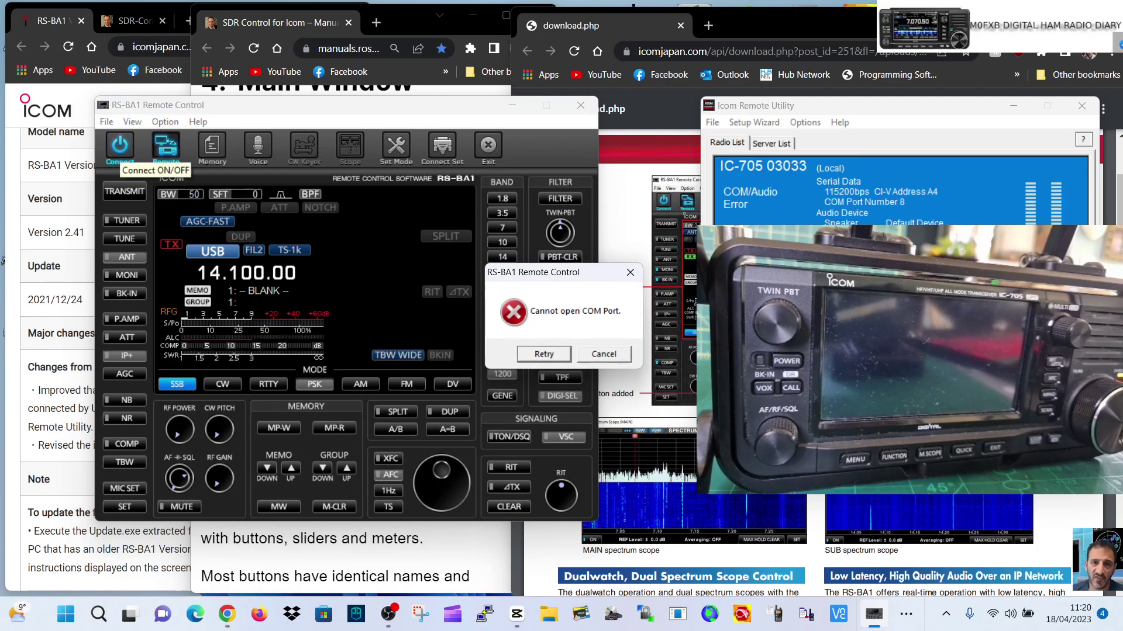
{"action": "left_click", "coordinate": [550, 353]}
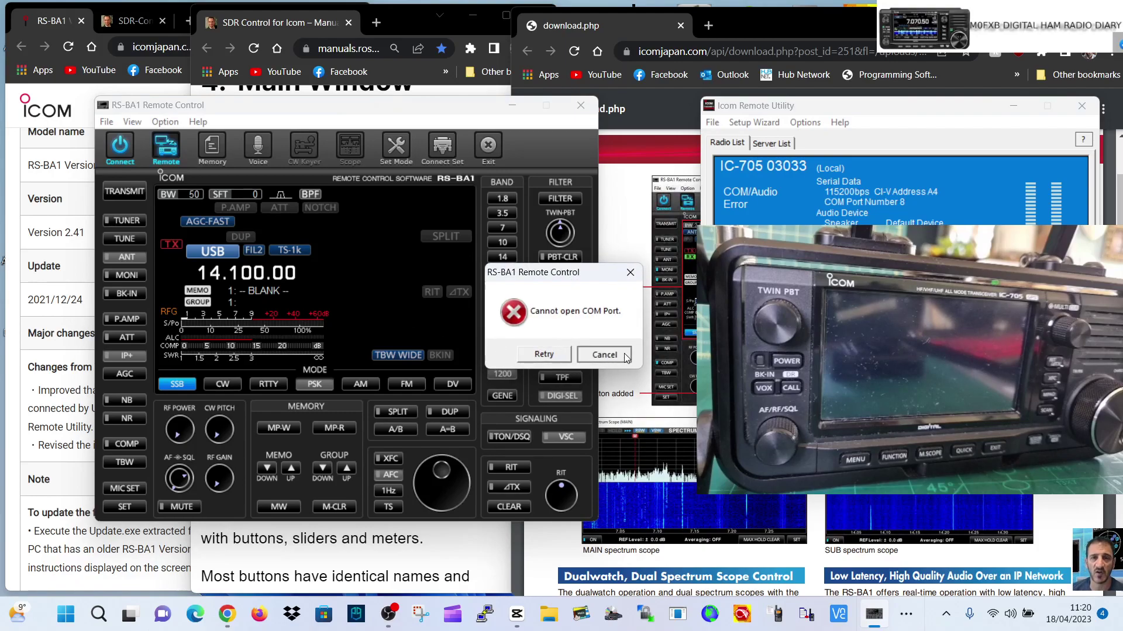
{"action": "left_click", "coordinate": [567, 354]}
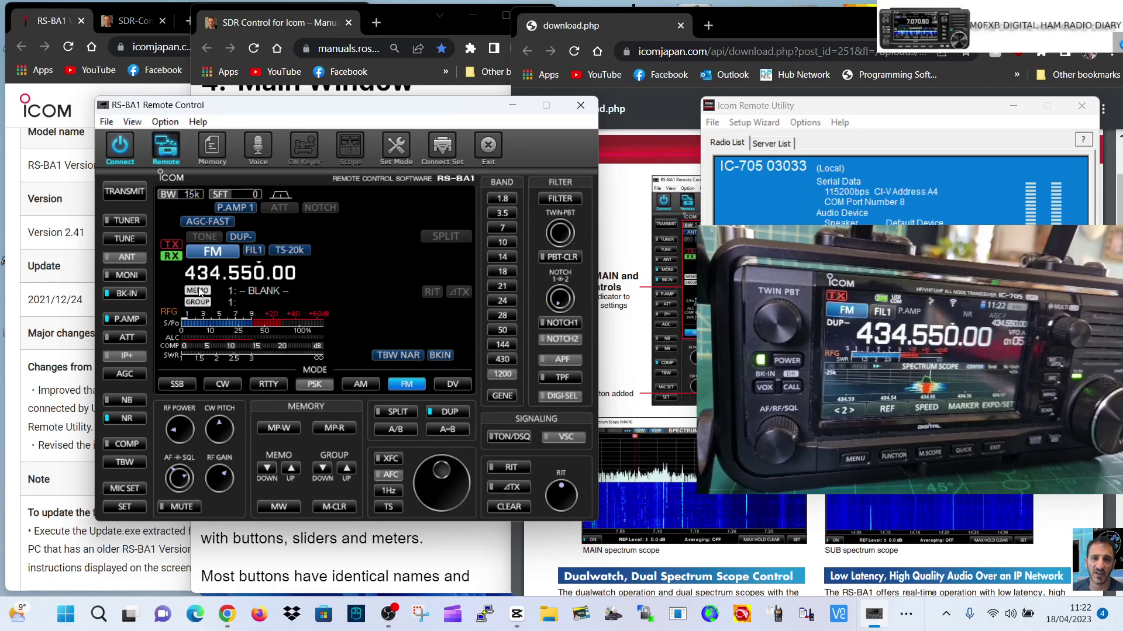
- Change the operating mode from FM through RTTY to AM and tune the radio to 434.599.00 MHz
{"action": "left_click", "coordinate": [208, 253]}
{"action": "scroll", "coordinate": [209, 253], "scroll_direction": "down", "scroll_amount": 9}
{"action": "mouse_move", "coordinate": [440, 469]}
{"action": "left_mouse_down"}
{"action": "mouse_move", "coordinate": [462, 510]}
{"action": "mouse_move", "coordinate": [437, 472]}
{"action": "mouse_move", "coordinate": [456, 476]}
{"action": "mouse_move", "coordinate": [429, 488]}
{"action": "left_mouse_up"}
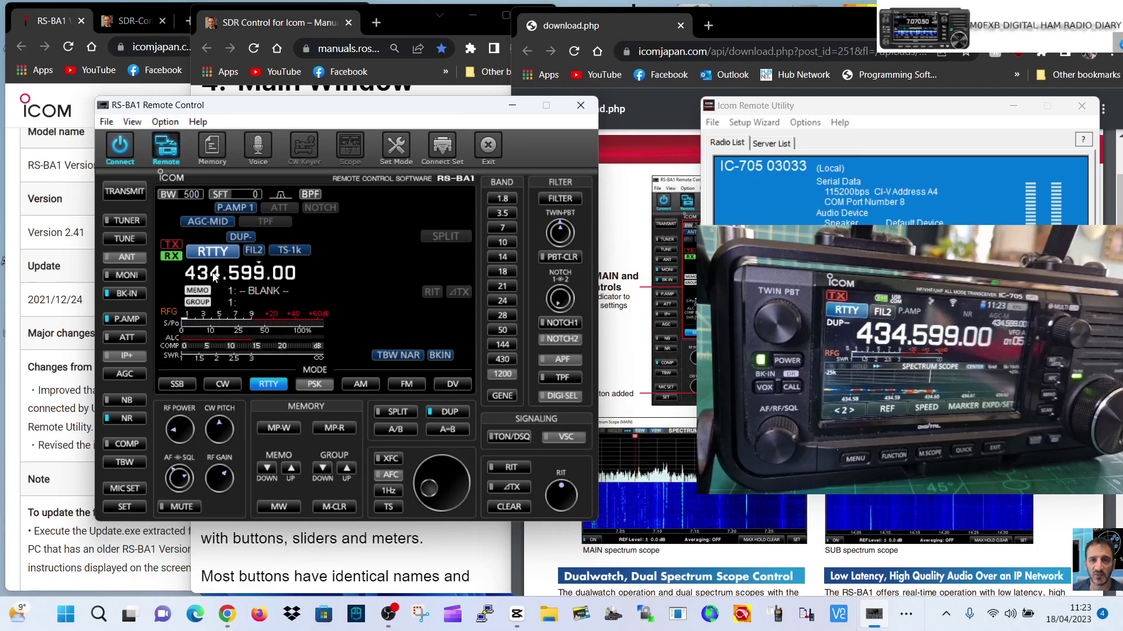
{"action": "left_click", "coordinate": [224, 252]}
{"action": "scroll", "coordinate": [224, 251], "scroll_direction": "down", "scroll_amount": 7}
- Turn break-in off and toggle the preamp off and back on
{"action": "left_click", "coordinate": [124, 294]}
{"action": "left_click", "coordinate": [125, 323]}
{"action": "left_click", "coordinate": [124, 323]}
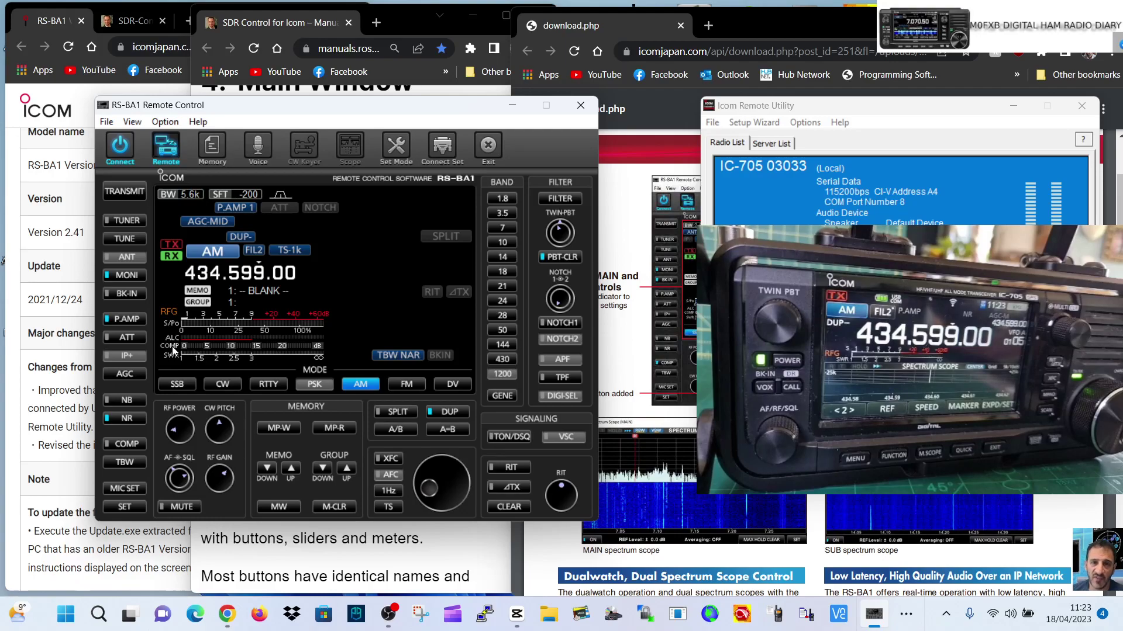
- Switch back and forth between VFO A and VFO B four times
{"action": "scroll", "coordinate": [455, 477], "scroll_direction": "up", "scroll_amount": 6}
{"action": "scroll", "coordinate": [455, 480], "scroll_direction": "up", "scroll_amount": 4}
{"action": "left_click", "coordinate": [393, 430]}
{"action": "left_click", "coordinate": [394, 430]}
{"action": "left_click", "coordinate": [394, 430]}
{"action": "left_click", "coordinate": [395, 430]}
- Step the radio upward through the 1.8, 3.5, 7, 10, 14 and 18 MHz bands
{"action": "left_click", "coordinate": [502, 199]}
{"action": "left_click", "coordinate": [504, 213]}
{"action": "left_click", "coordinate": [503, 228]}
{"action": "left_click", "coordinate": [502, 242]}
{"action": "left_click", "coordinate": [502, 257]}
{"action": "left_click", "coordinate": [503, 272]}
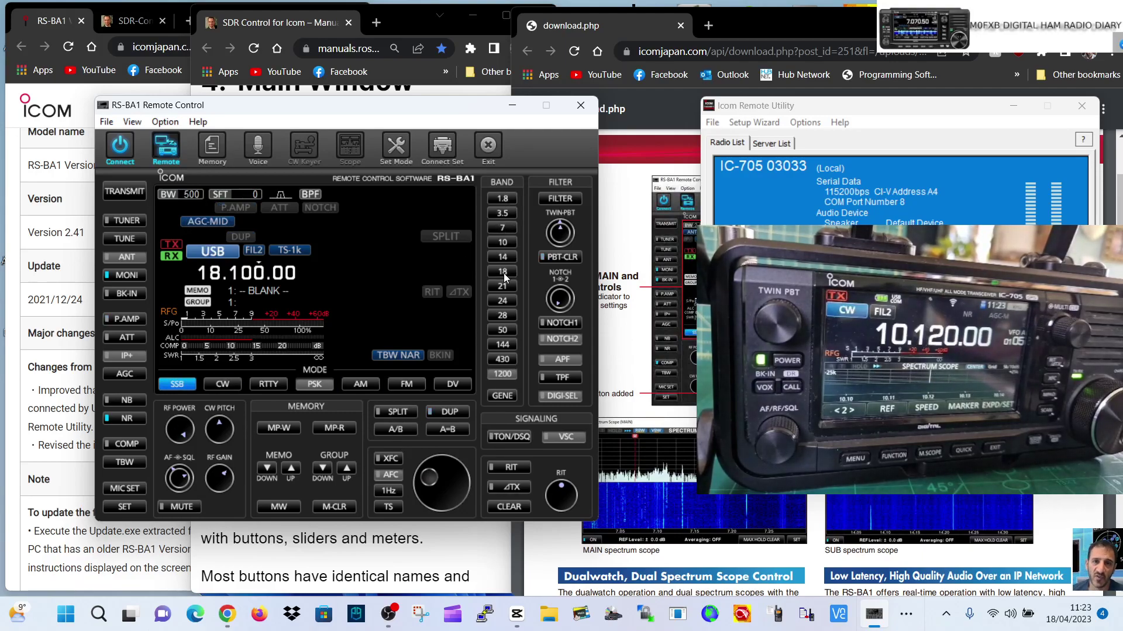
- Cycle the receive filter to FIL2 and adjust the twin PBT to a 2.3k bandwidth with a +25 shift
{"action": "left_click", "coordinate": [551, 202]}
{"action": "left_click", "coordinate": [556, 199]}
{"action": "left_click", "coordinate": [556, 198]}
{"action": "left_click", "coordinate": [557, 199]}
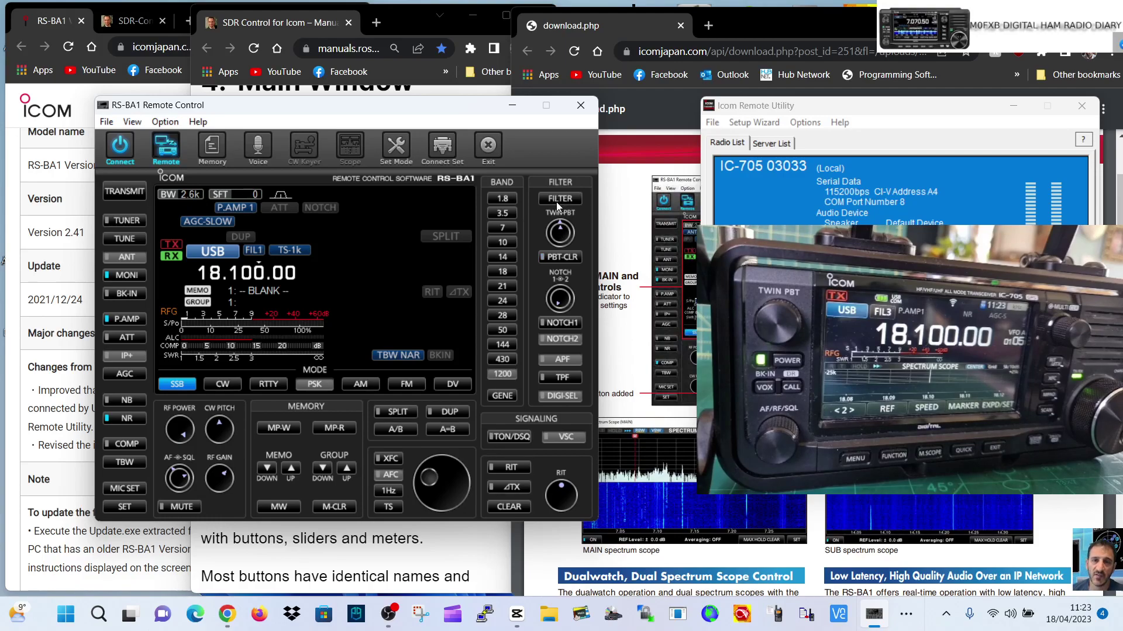
{"action": "scroll", "coordinate": [559, 237], "scroll_direction": "down", "scroll_amount": 5}
{"action": "scroll", "coordinate": [560, 238], "scroll_direction": "up", "scroll_amount": 4}
- Look over the Set Mode, Voice and Memory Channel Editor windows, closing each one again
{"action": "left_click", "coordinate": [394, 146]}
{"action": "left_click", "coordinate": [396, 147]}
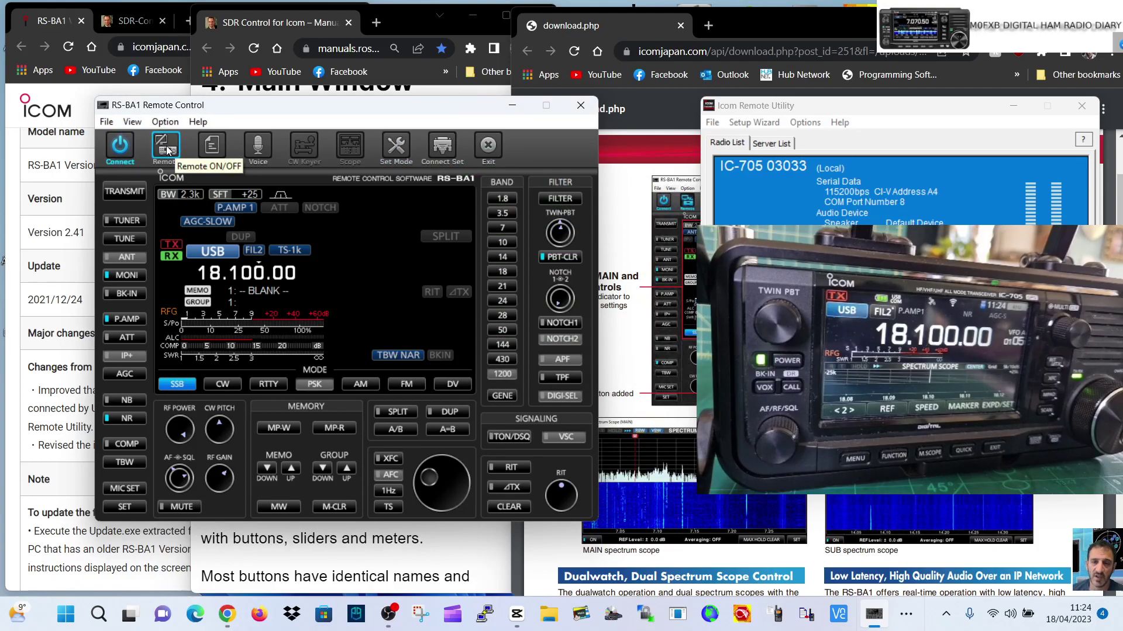
{"action": "left_click", "coordinate": [255, 154]}
{"action": "left_click", "coordinate": [559, 76]}
{"action": "left_click", "coordinate": [212, 149]}
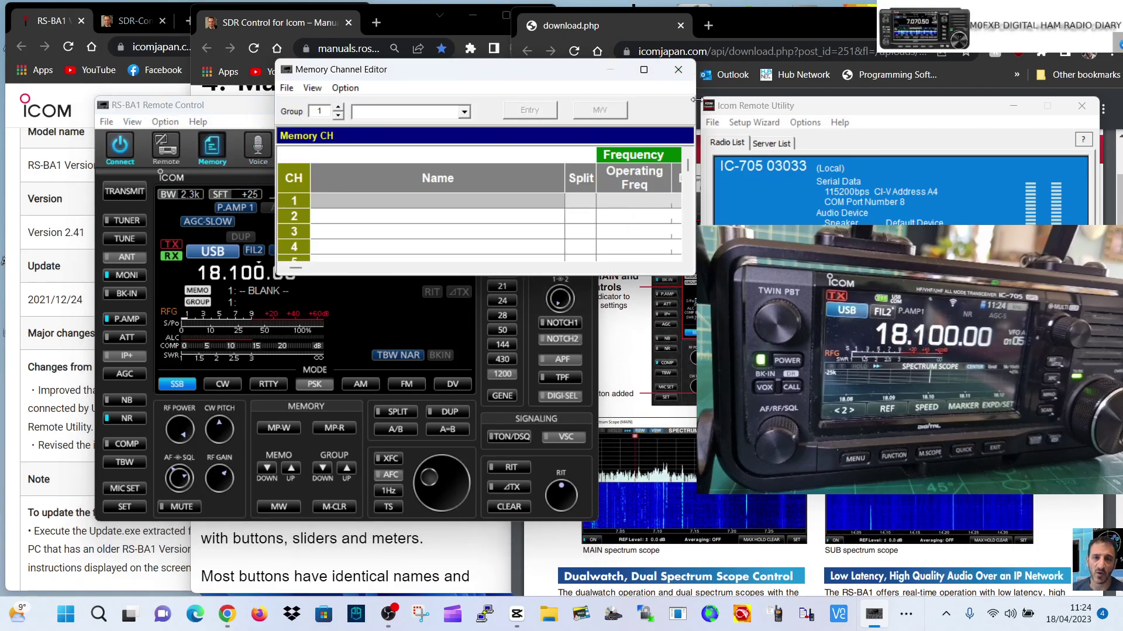
{"action": "left_click", "coordinate": [684, 69]}
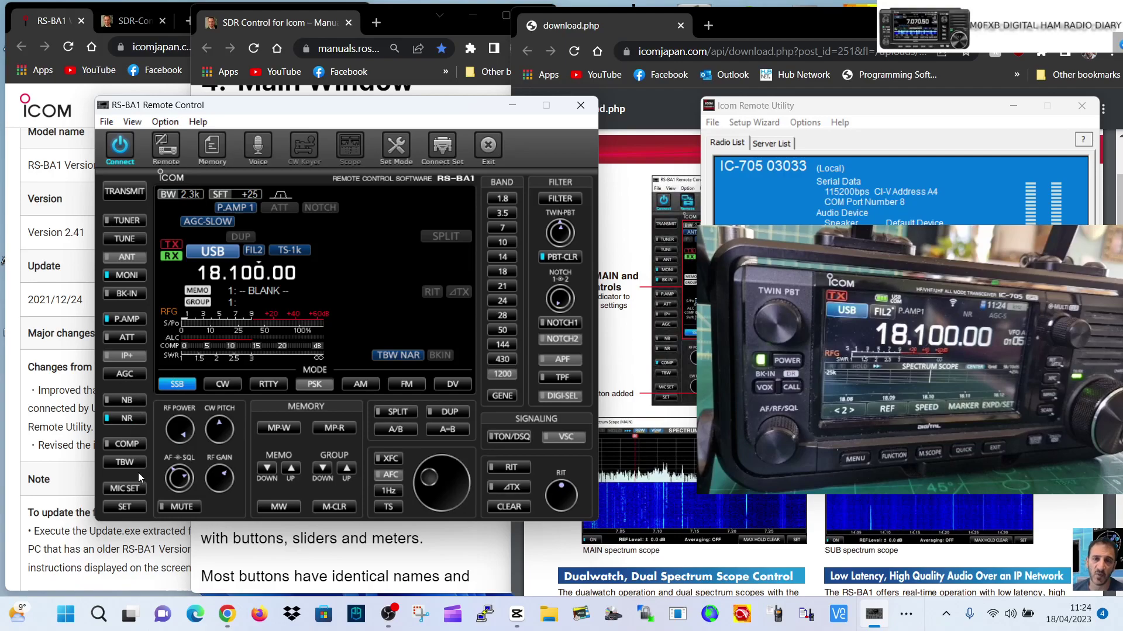
- Move the Icom Remote Utility window closer to RS-BA1 Remote Control and open the RS-BA1 connection settings
{"action": "left_click", "coordinate": [908, 111]}
{"action": "left_click_drag", "start_coordinate": [908, 112], "coordinate": [840, 117]}
{"action": "left_click", "coordinate": [423, 147]}
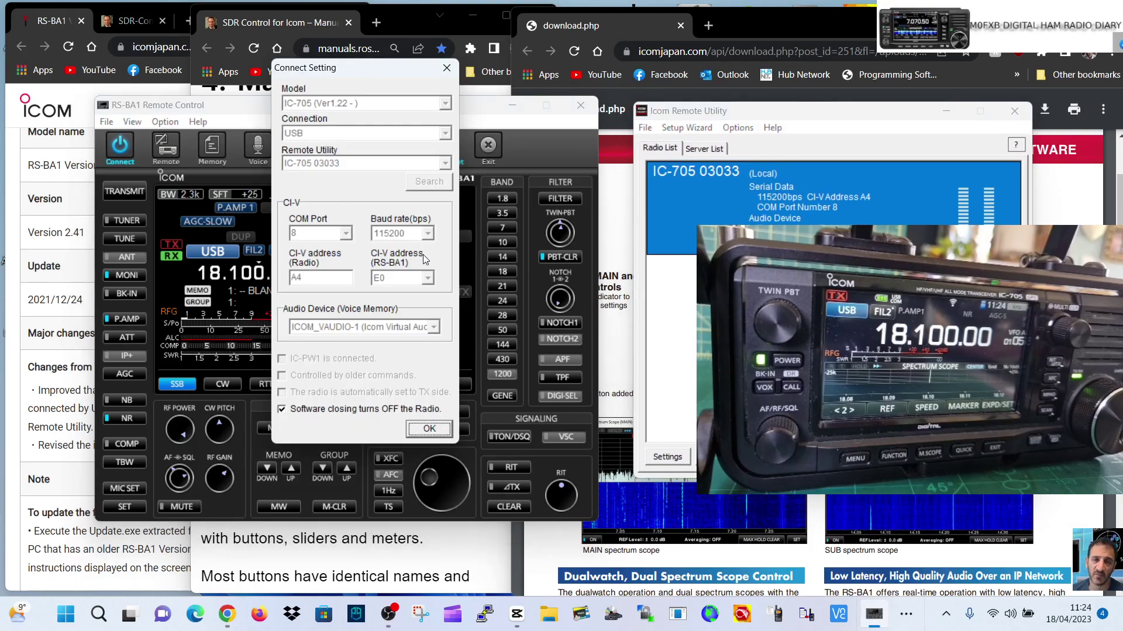